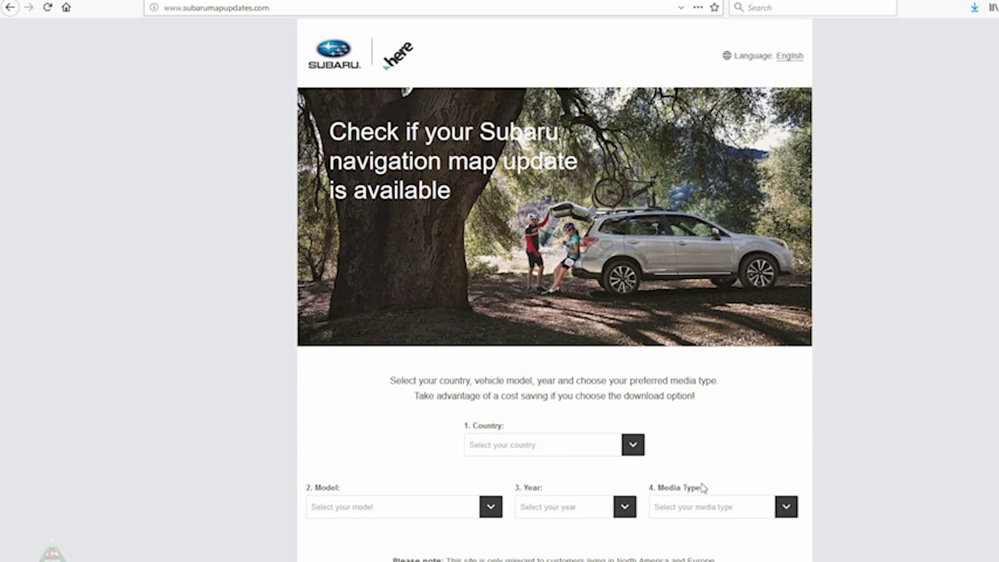
# - Fill the map update form with country U.S.A, model Outback, year 2016 and media type Downloadable Update (Free With Subscription)
pyautogui.click(633, 445)
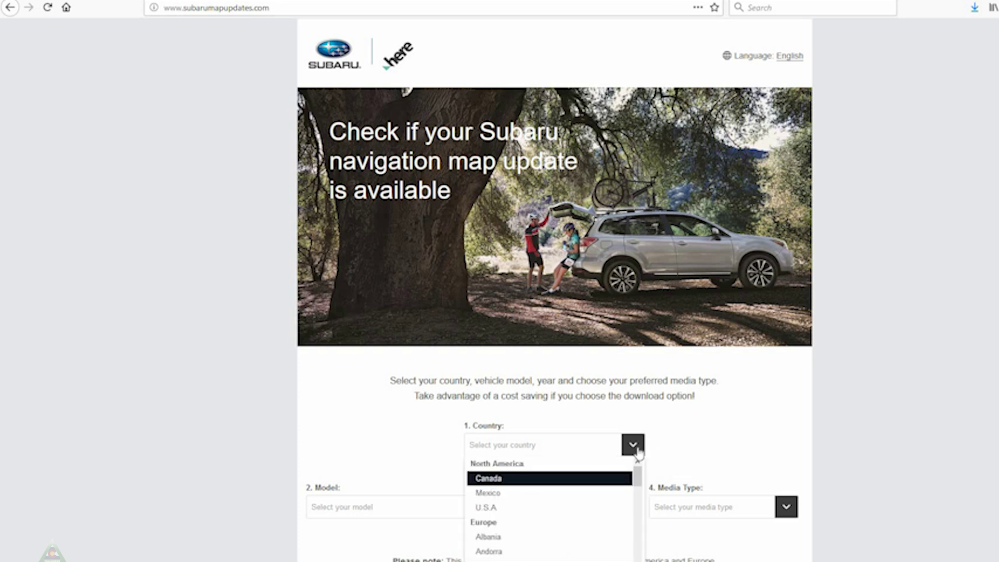
pyautogui.click(549, 505)
pyautogui.scroll(-3, 531, 384)
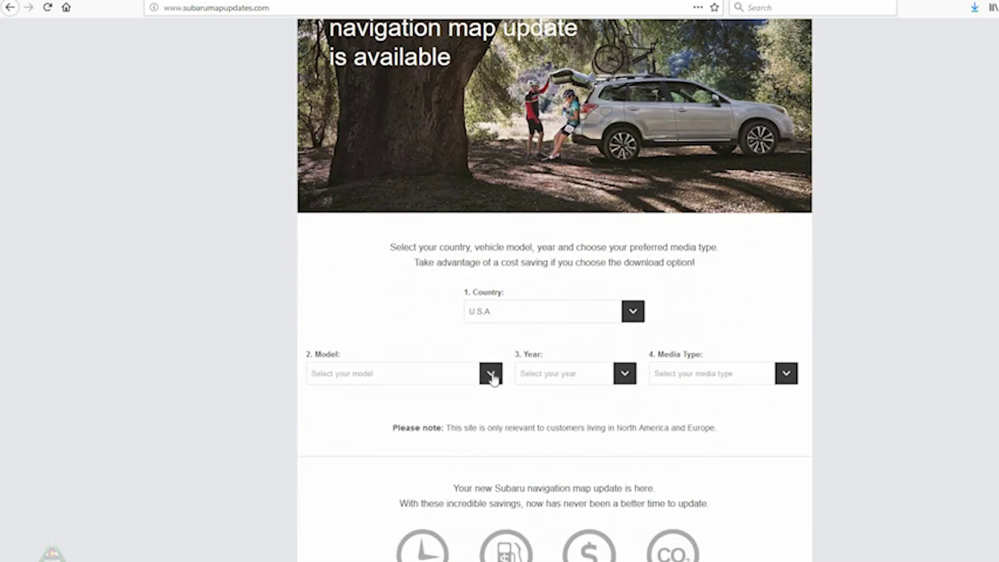
pyautogui.click(490, 373)
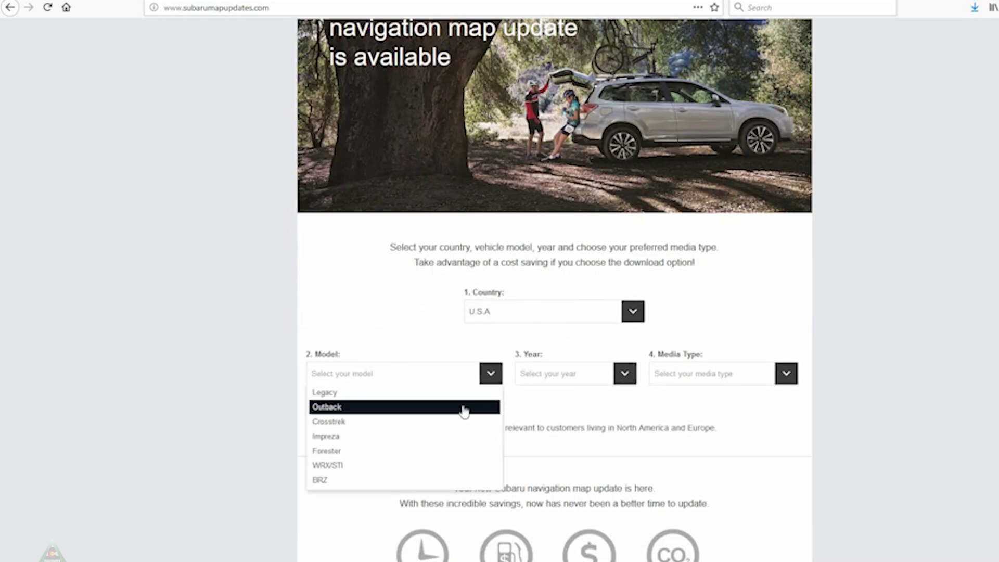
pyautogui.click(464, 407)
pyautogui.click(624, 373)
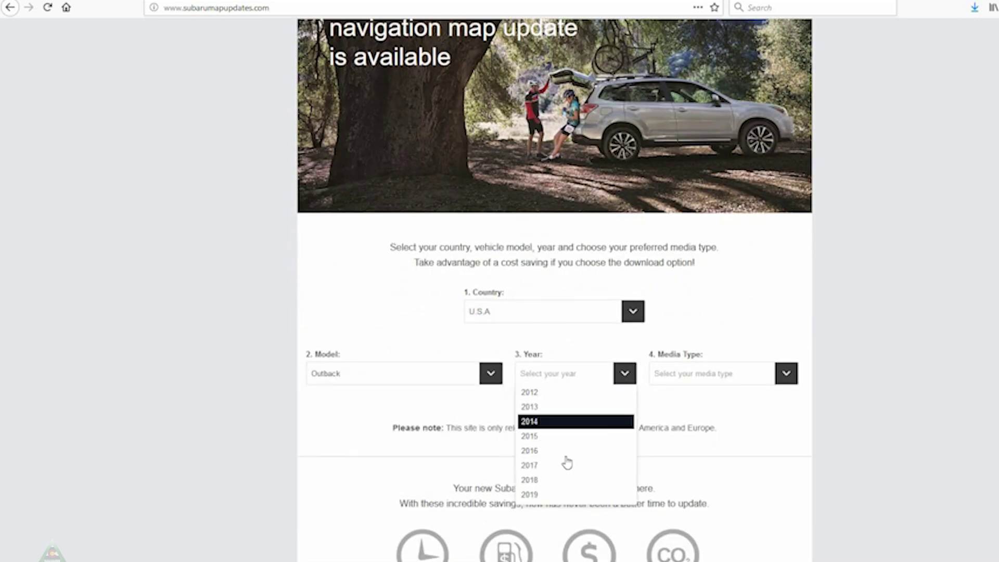
pyautogui.click(803, 375)
pyautogui.click(786, 373)
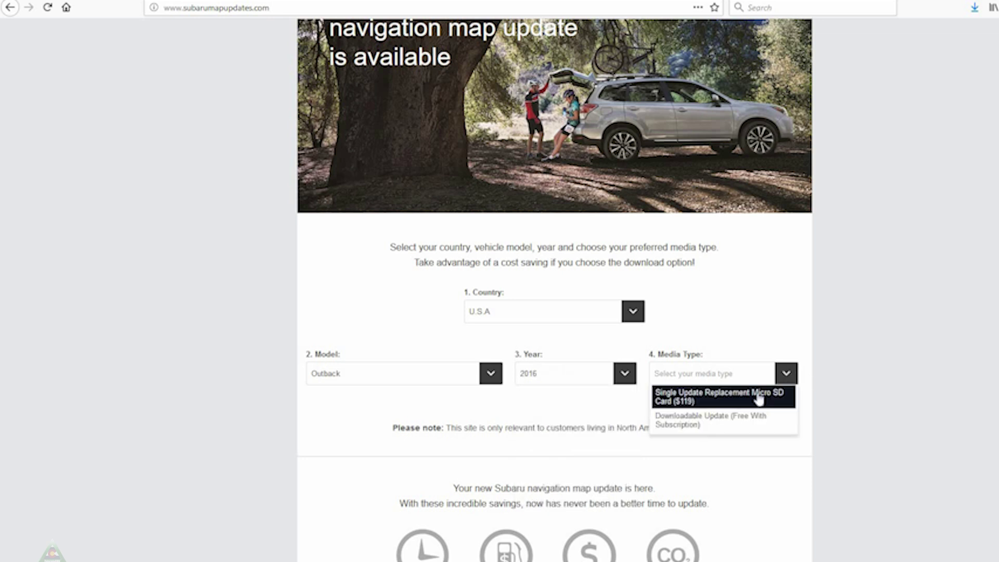
pyautogui.click(755, 424)
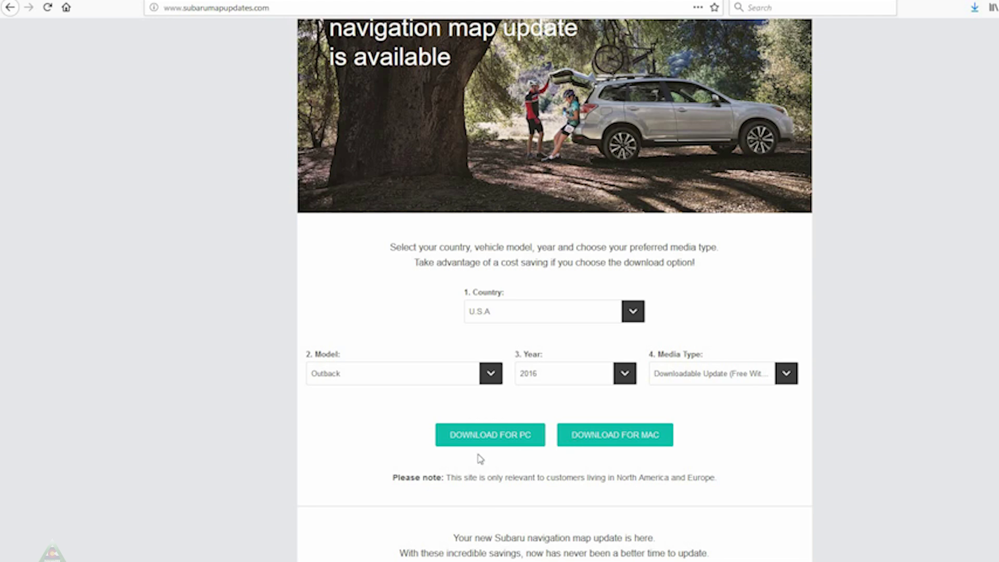
# - Download the PC version of the toolbox and save the installer SubaruGen2-Toolbox-inst.exe
pyautogui.click(479, 435)
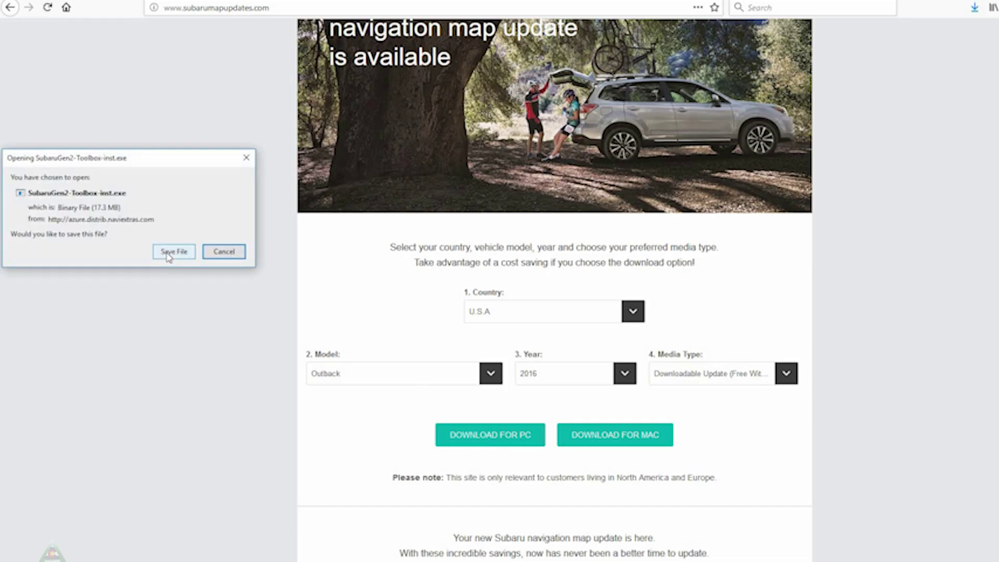
pyautogui.click(168, 252)
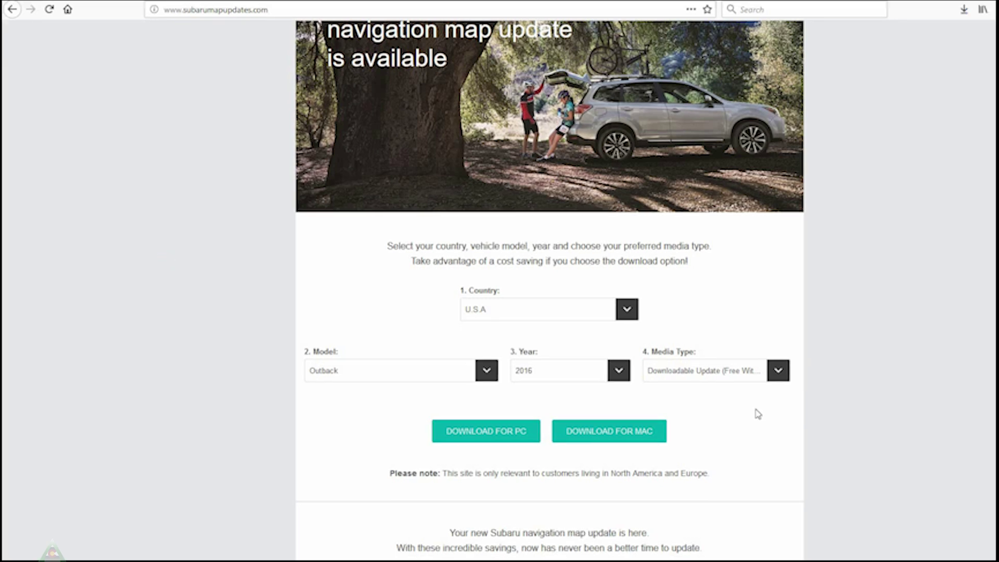
# - Run the downloaded SubaruGen2-Toolbox-inst.exe in English and finish the setup with the toolbox set to start
pyautogui.click(963, 11)
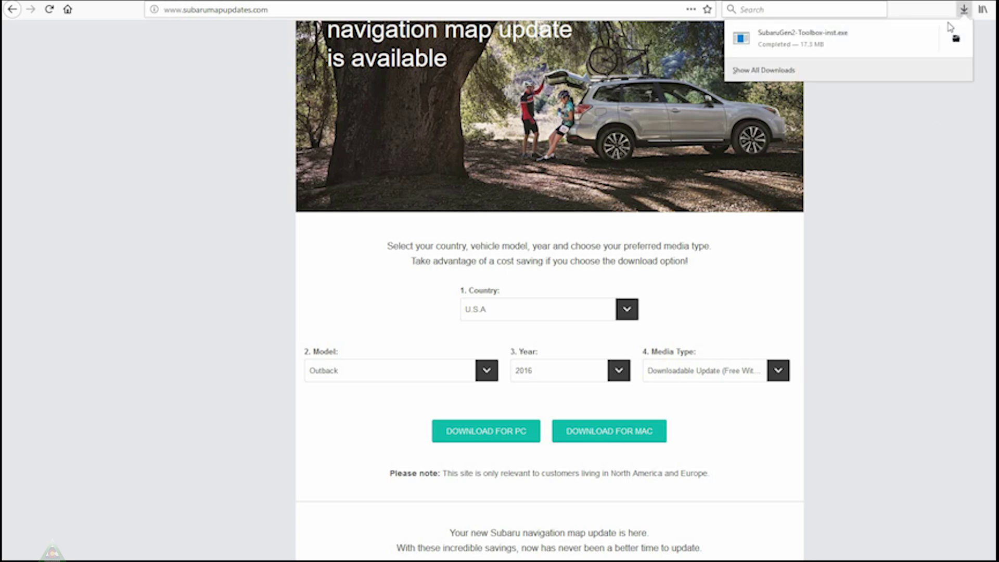
pyautogui.click(899, 48)
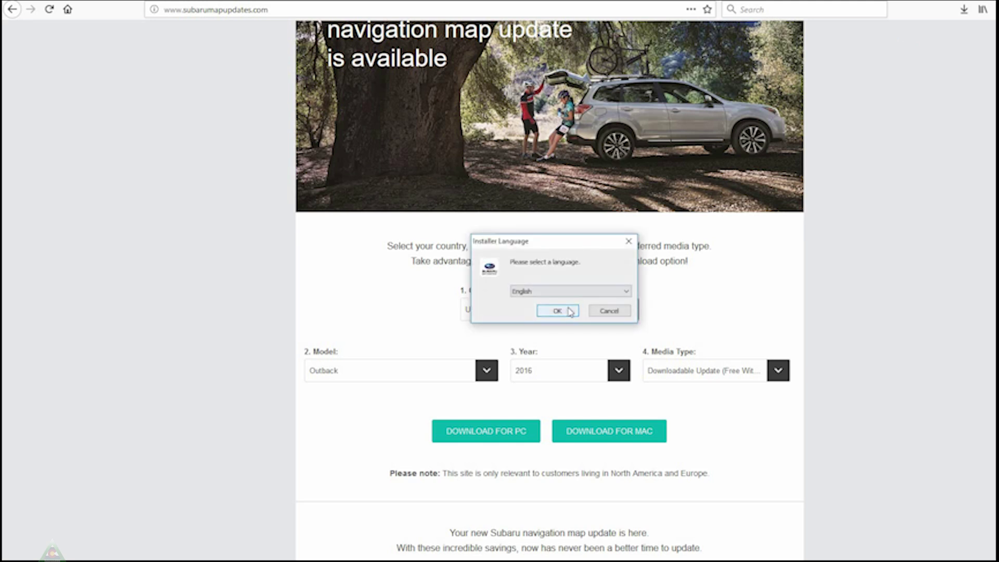
pyautogui.click(571, 311)
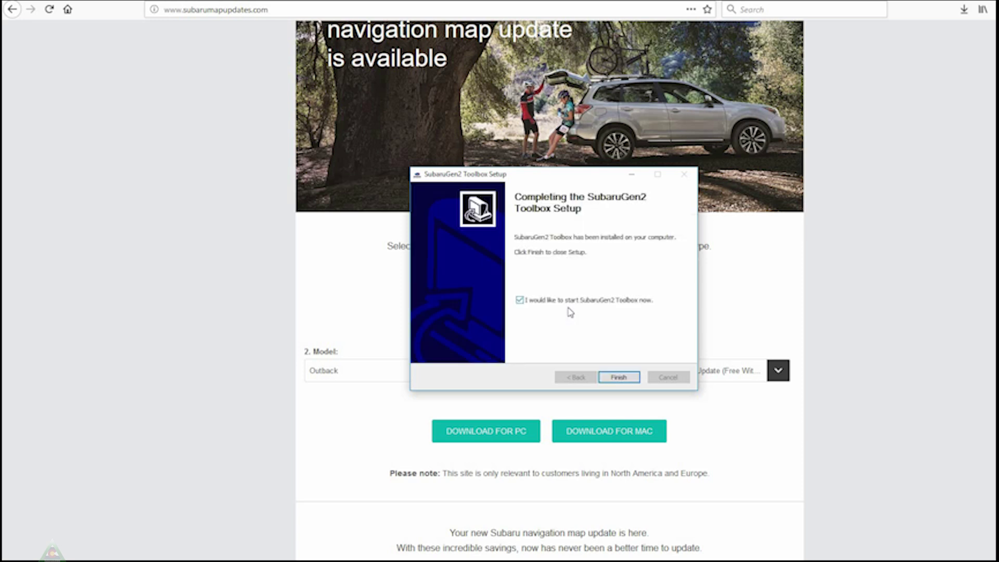
pyautogui.click(621, 380)
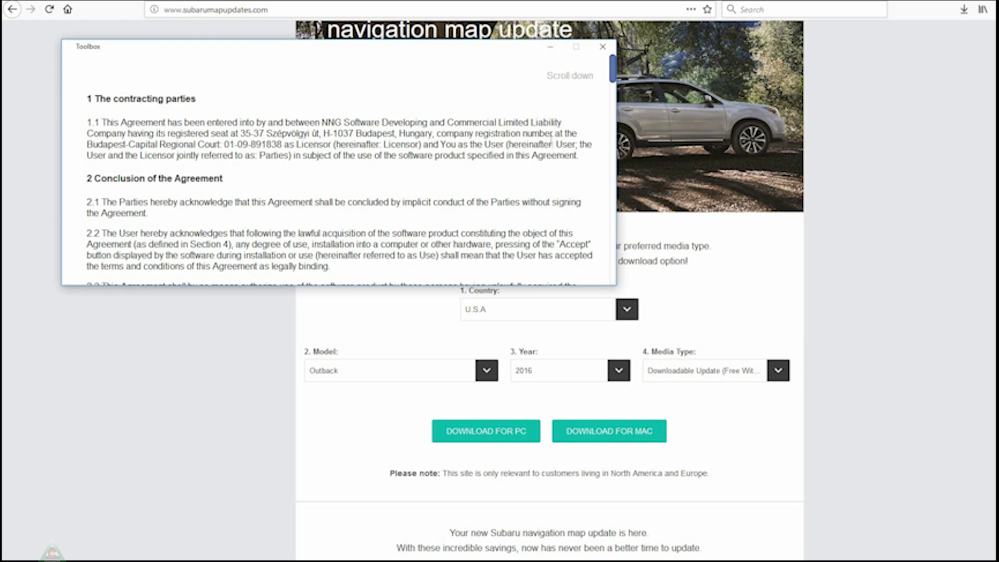
# - Agree to the full licence agreement in the toolbox and open the account login
pyautogui.scroll(-10, 558, 155)
pyautogui.scroll(-20, 557, 154)
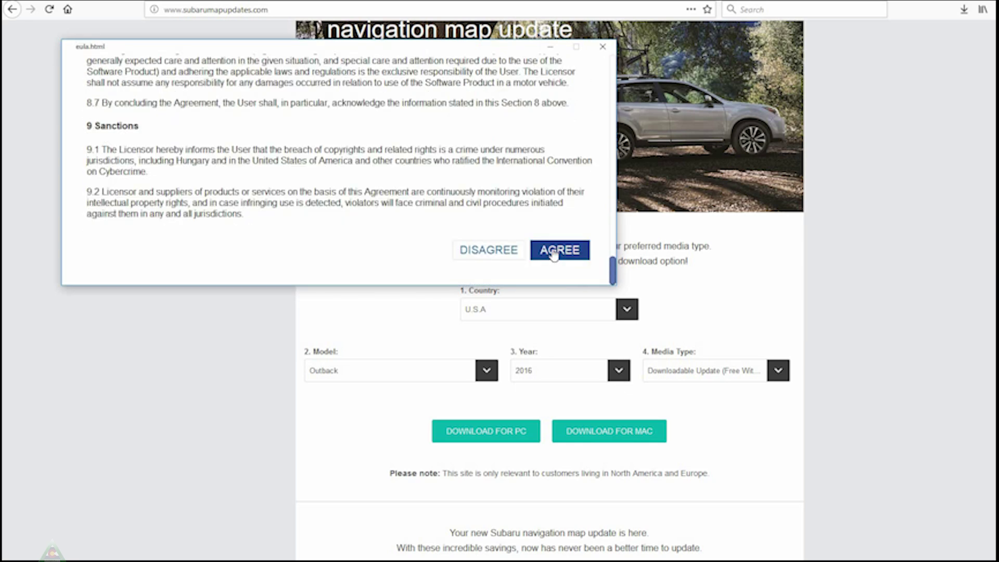
pyautogui.click(554, 252)
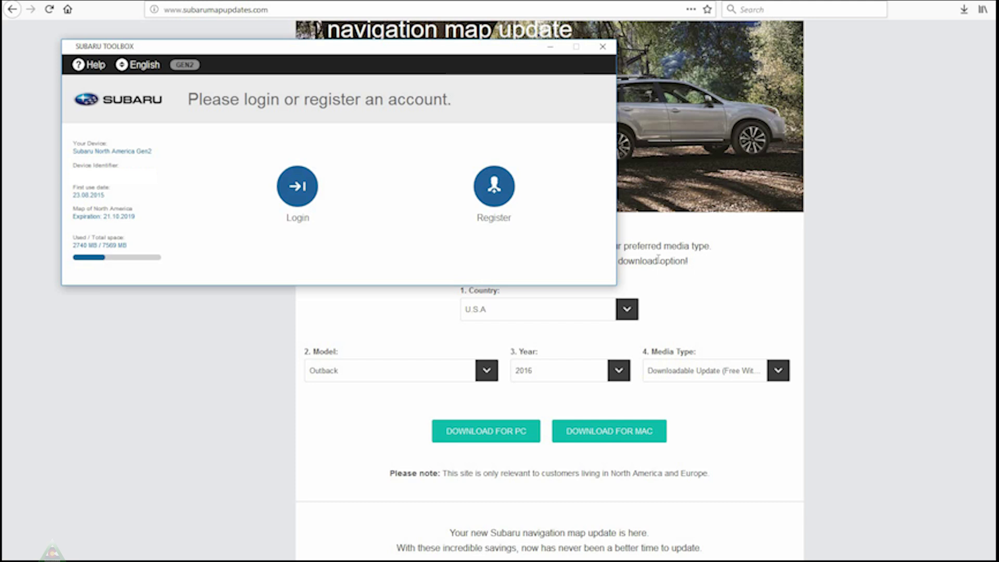
pyautogui.click(293, 196)
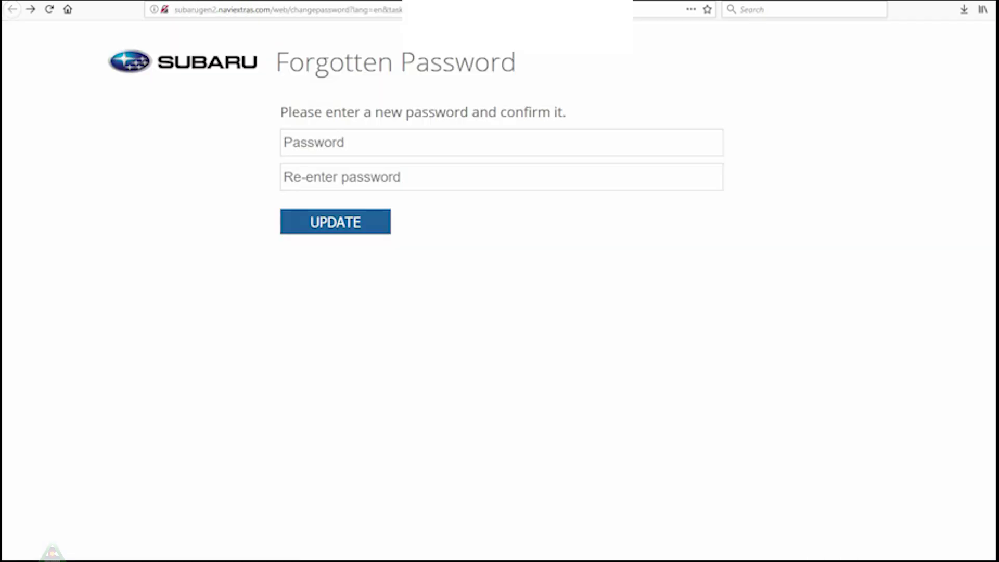
pyautogui.click(159, 9)
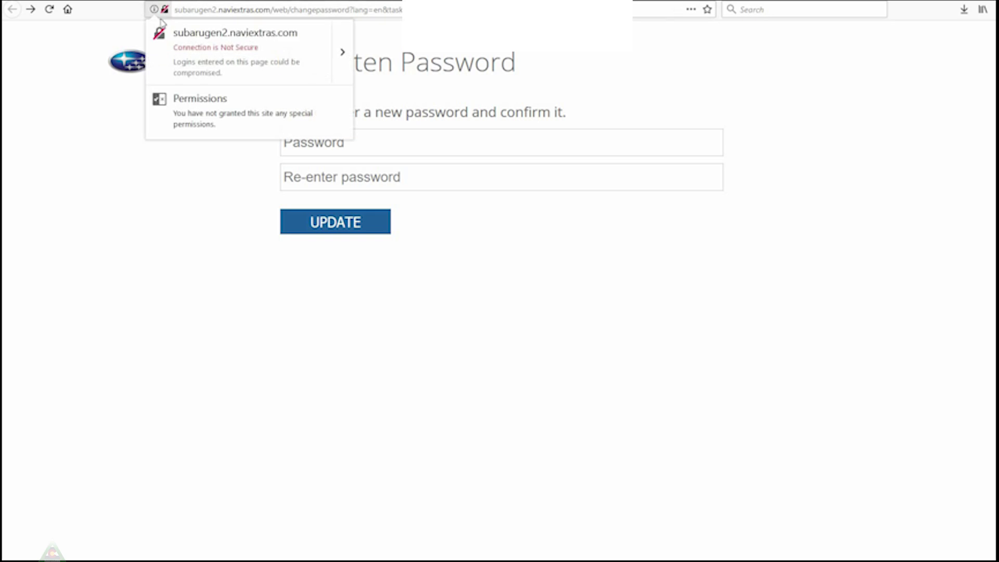
pyautogui.click(224, 10)
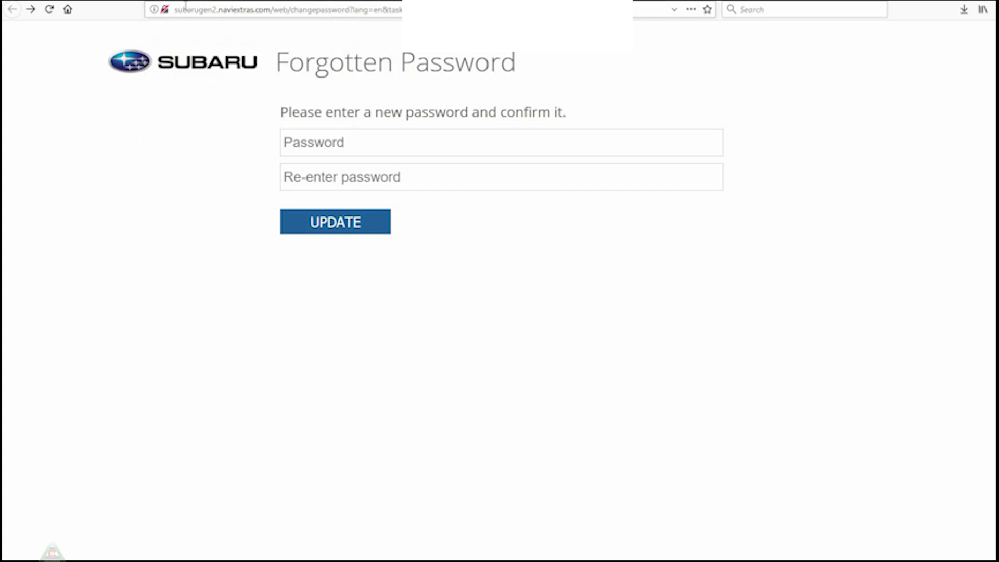
pyautogui.click(271, 7)
pyautogui.click(271, 8)
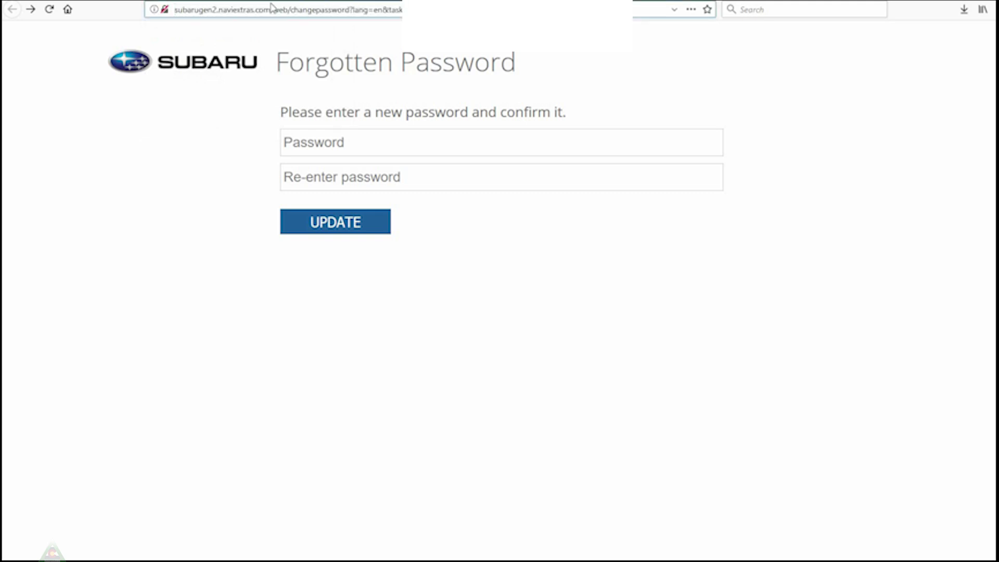
pyautogui.write('http')
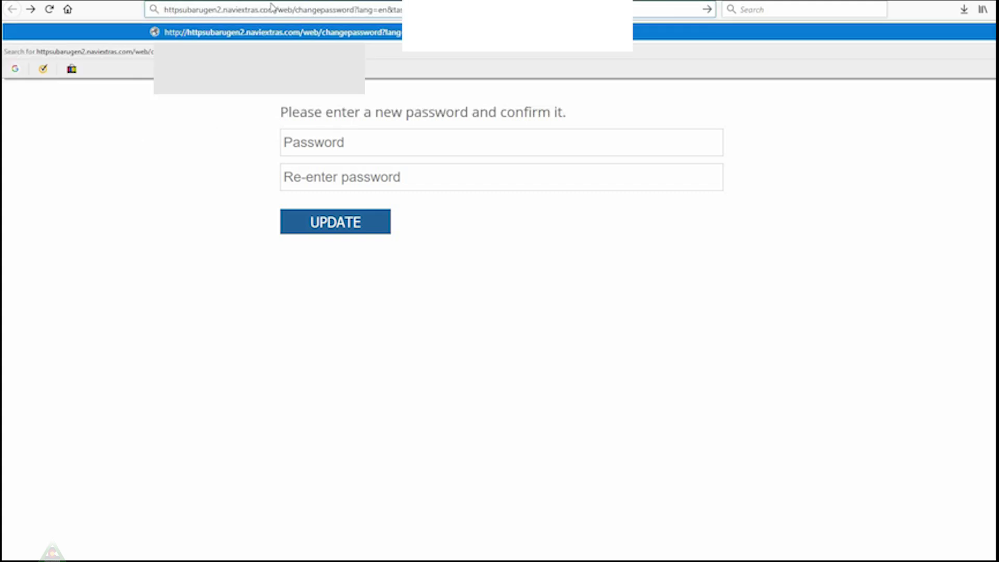
pyautogui.write('s')
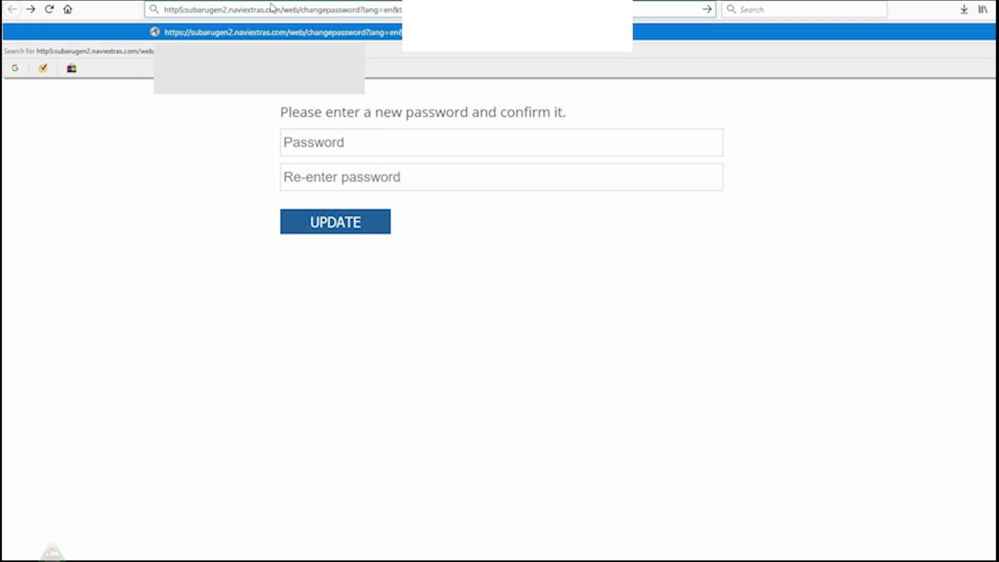
pyautogui.write('://')
pyautogui.press('Return')
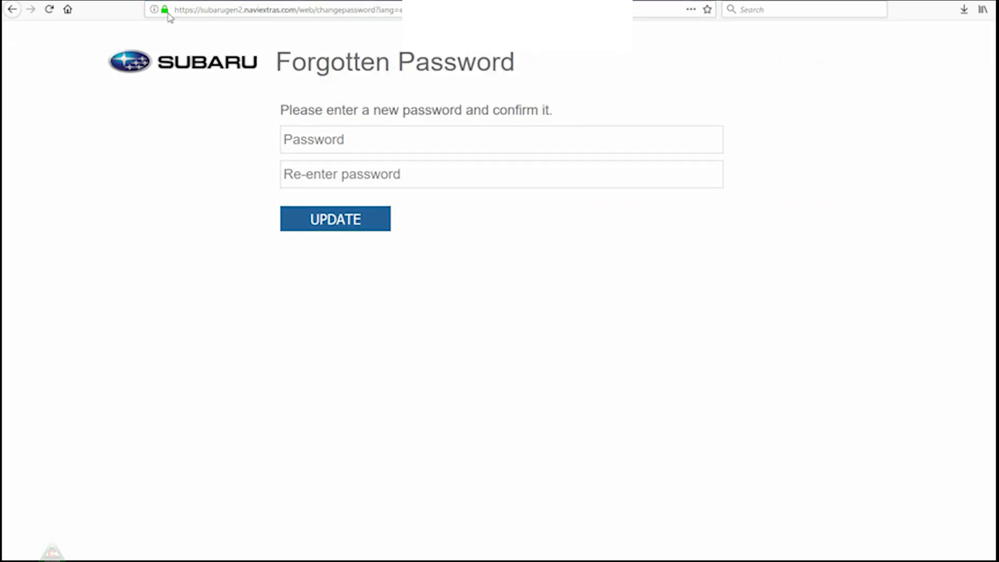
pyautogui.click(167, 14)
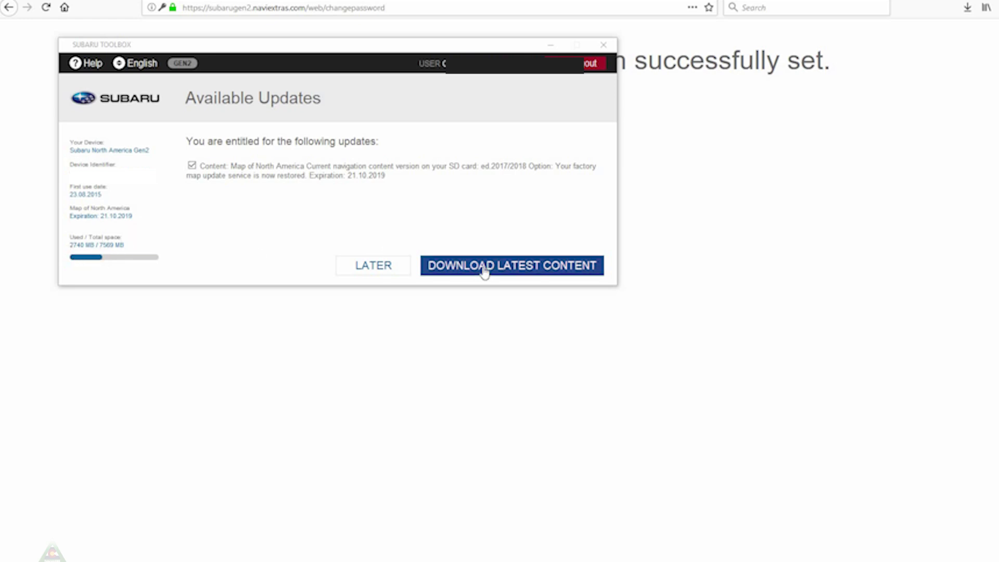
# - Download the latest Map of North America content to the SD card and leave the toolbox's completion page
pyautogui.click(457, 276)
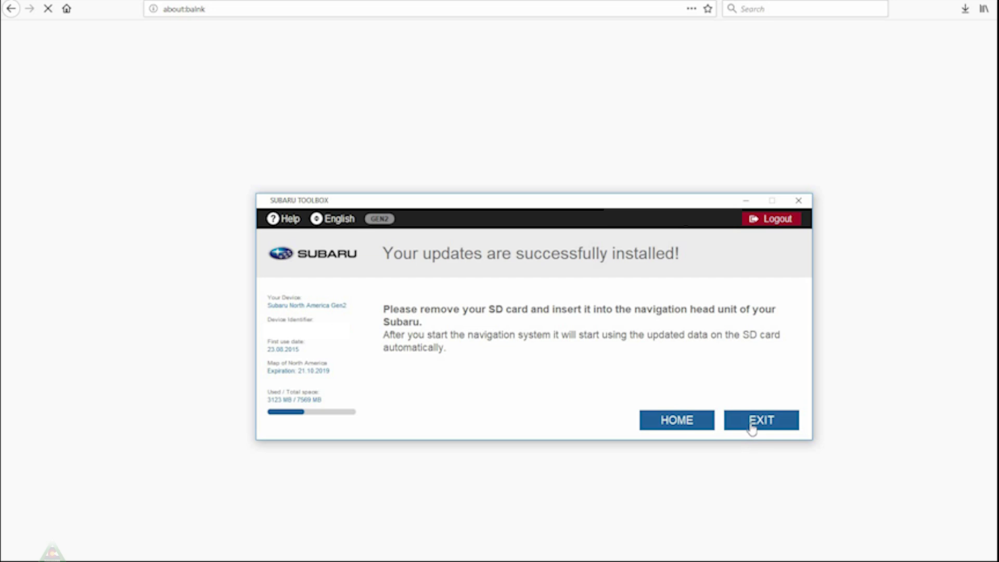
pyautogui.click(681, 427)
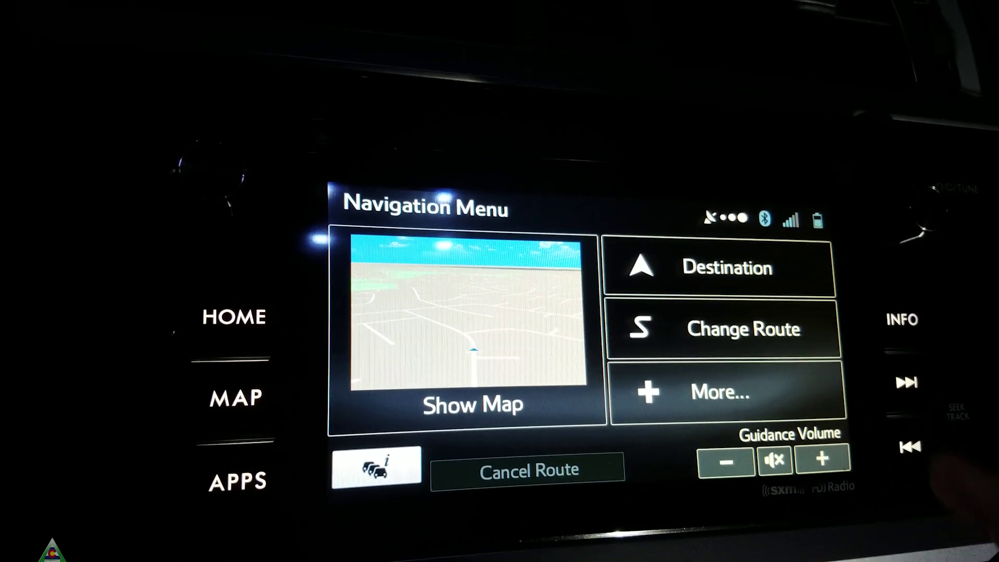
pyautogui.click(843, 369)
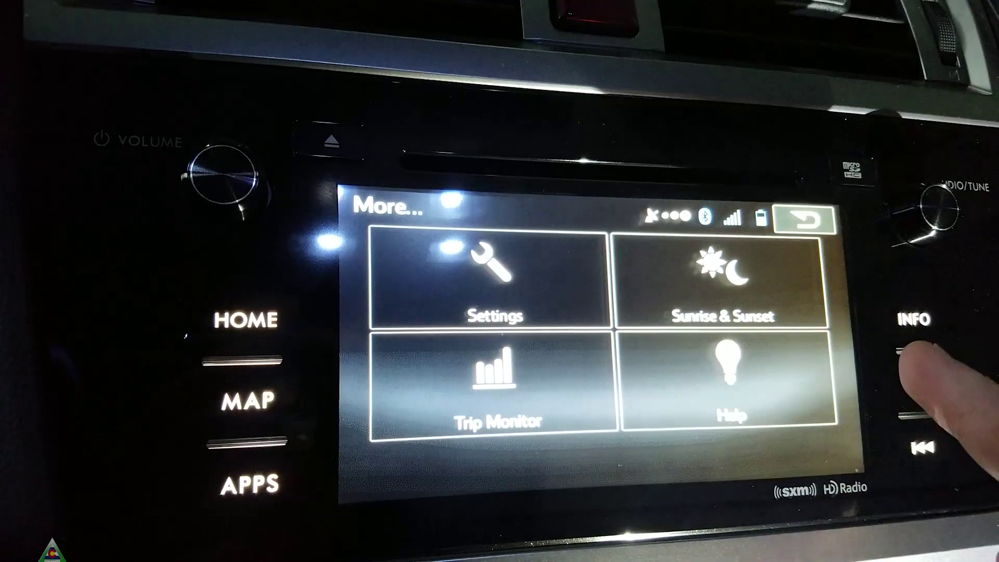
pyautogui.click(832, 384)
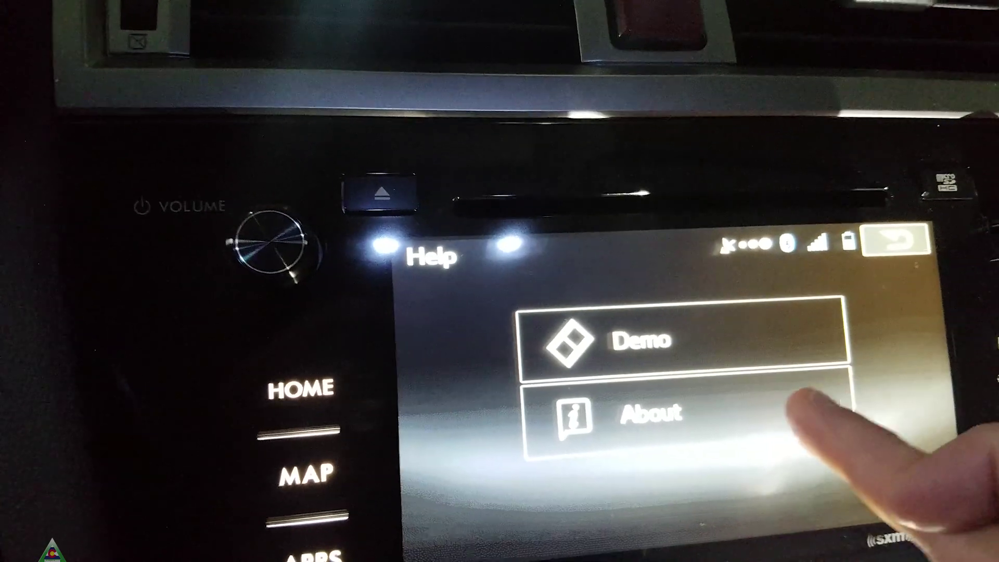
pyautogui.click(801, 411)
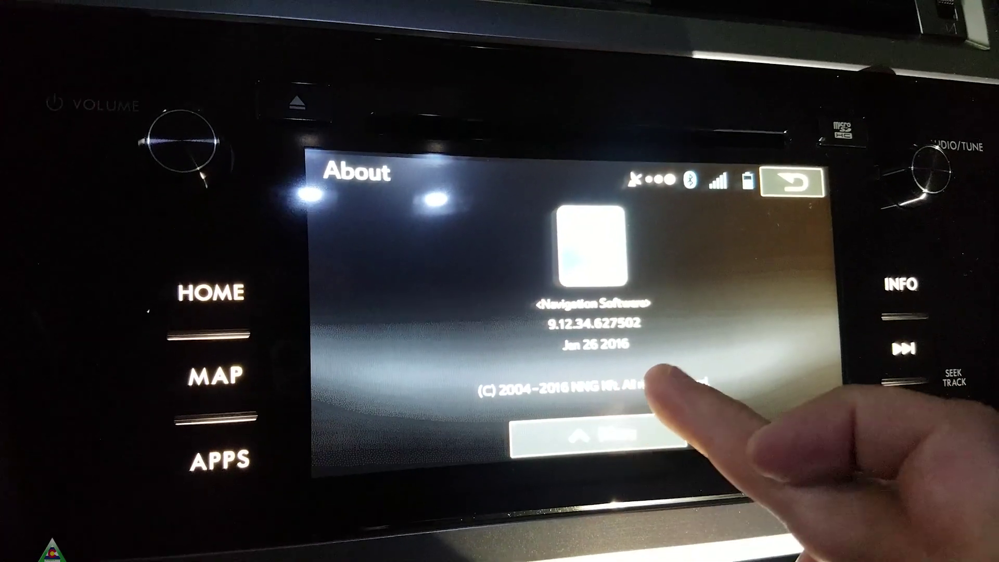
pyautogui.click(634, 436)
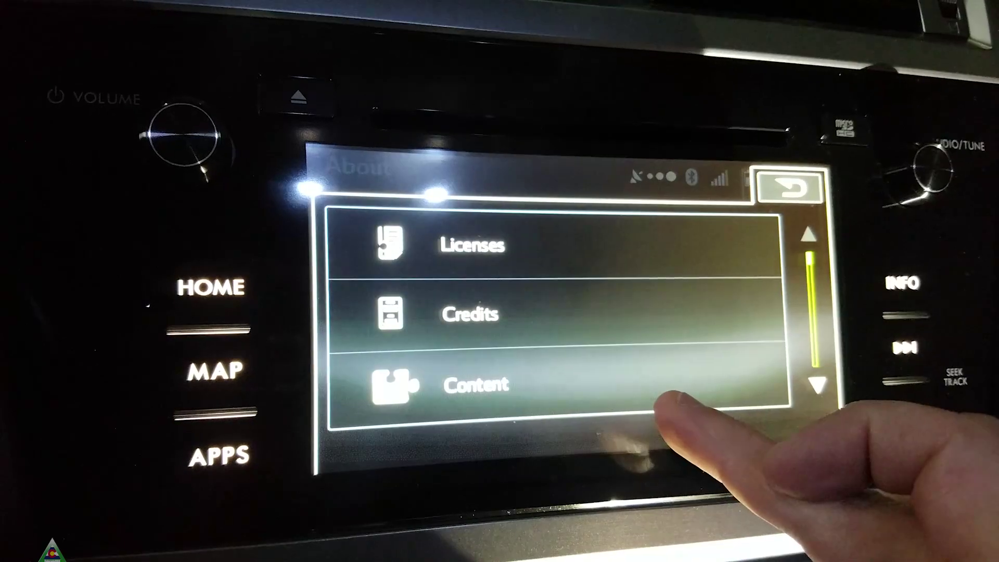
pyautogui.click(640, 366)
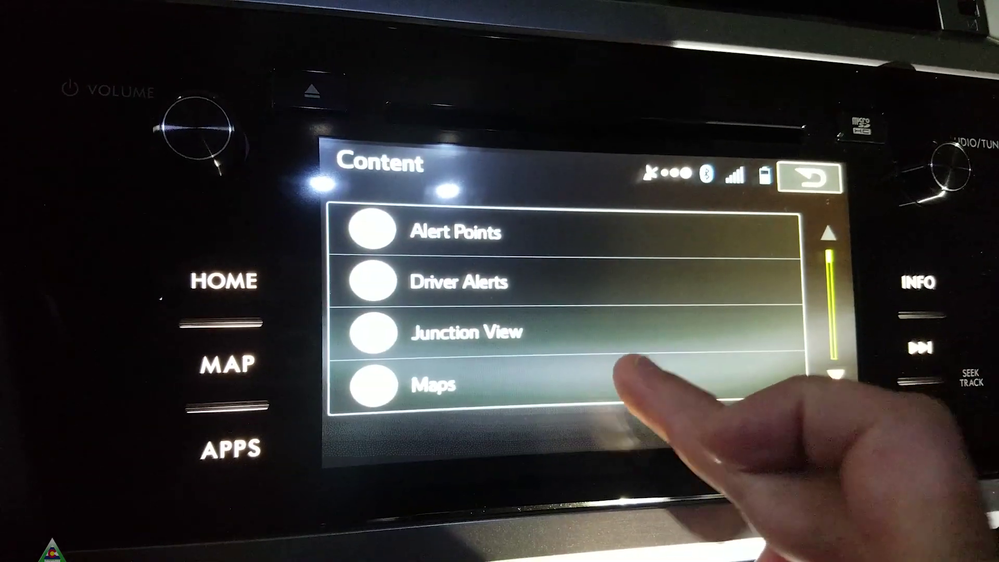
pyautogui.click(635, 382)
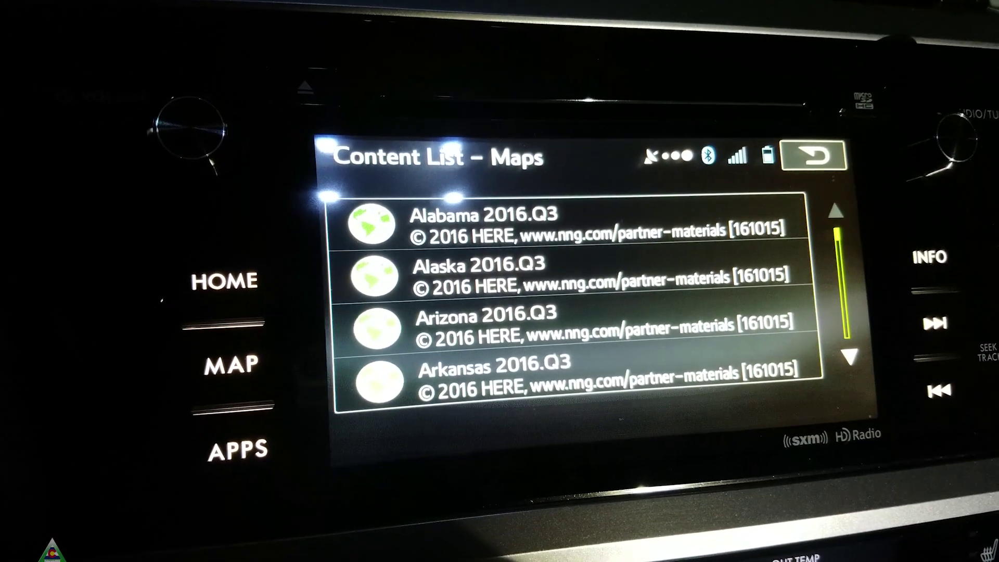